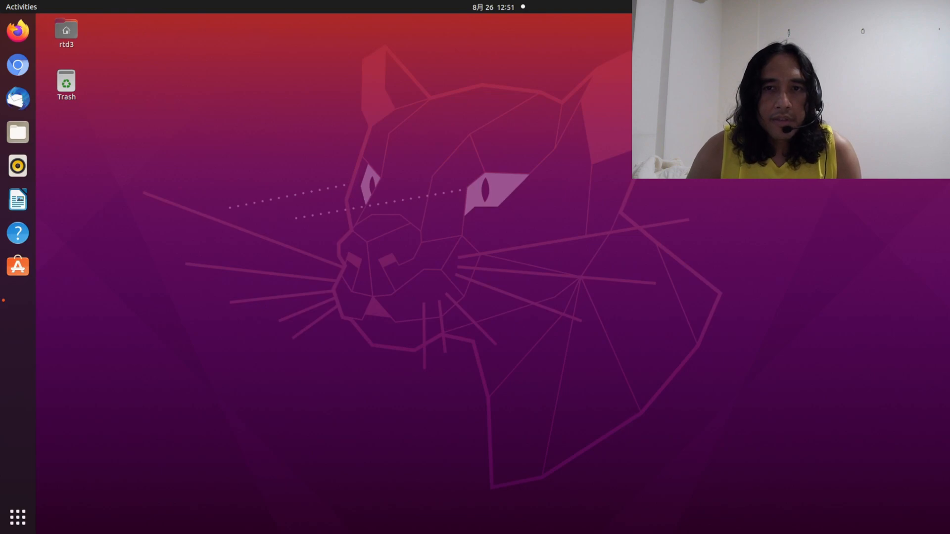
Launch Software Updater from Activities search and go to its Settings… to reach Software & Updates
key(super)
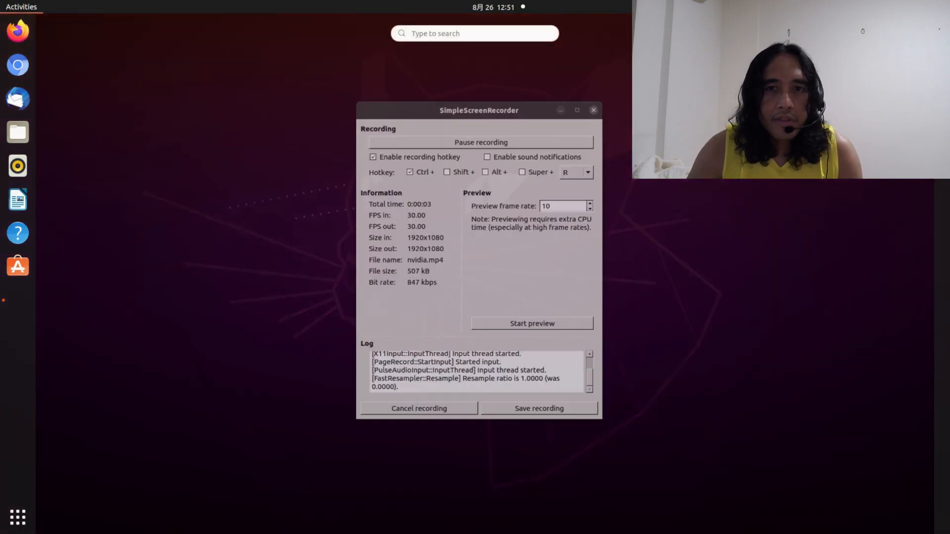
text(sol)
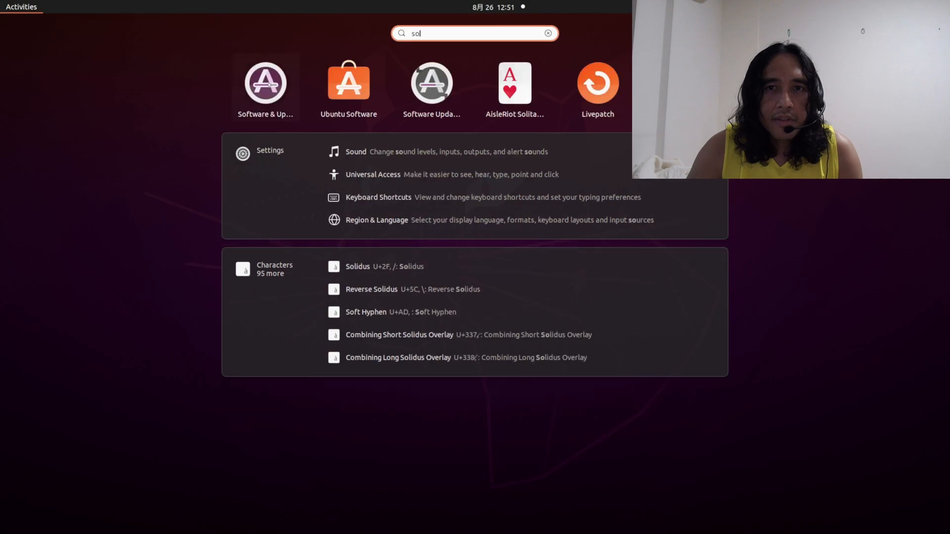
click(413, 92)
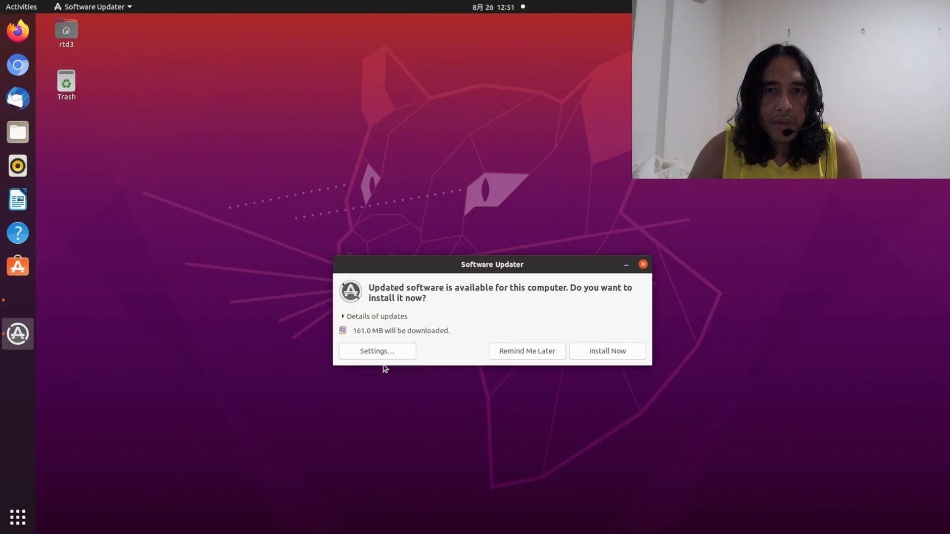
click(379, 355)
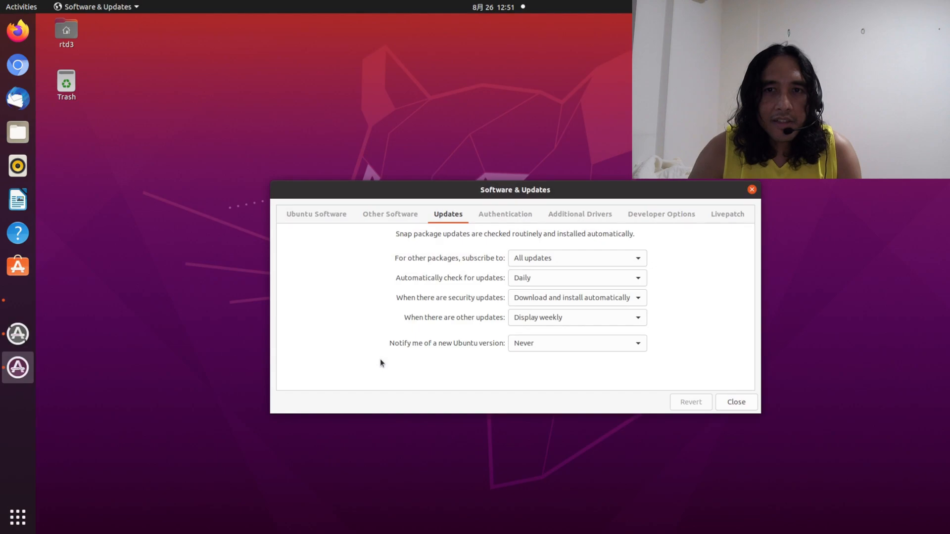
Under Additional Drivers, select nvidia-driver-470 (proprietary, tested) for the Quadro T2000 and apply the change
click(576, 212)
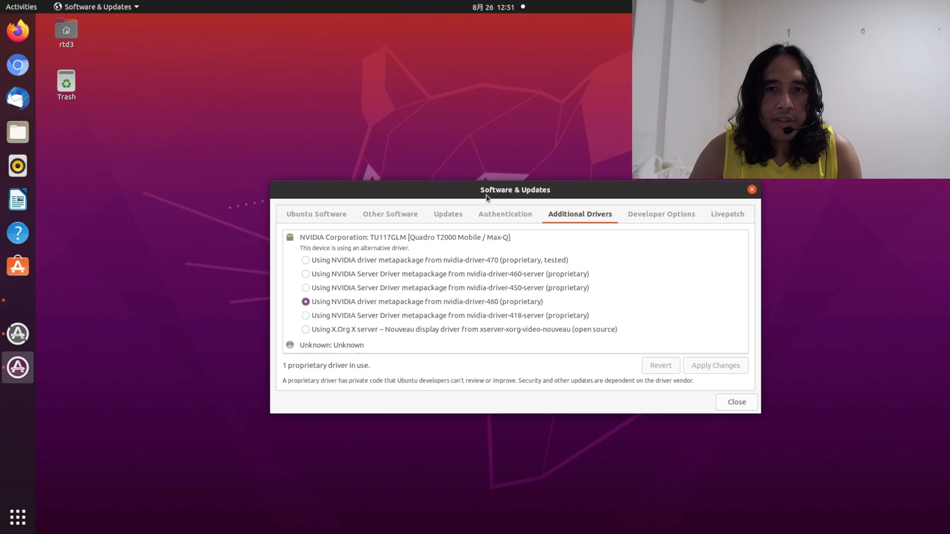
click(306, 260)
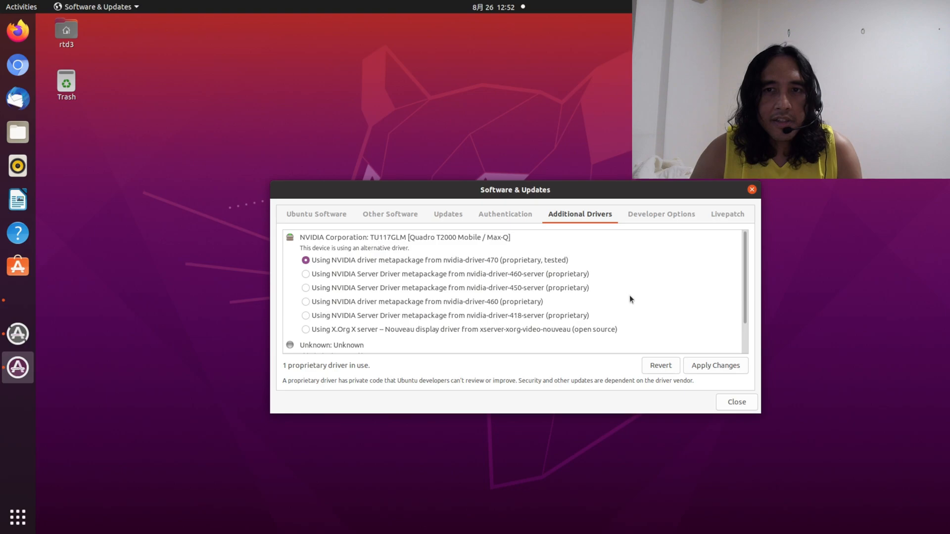
click(709, 367)
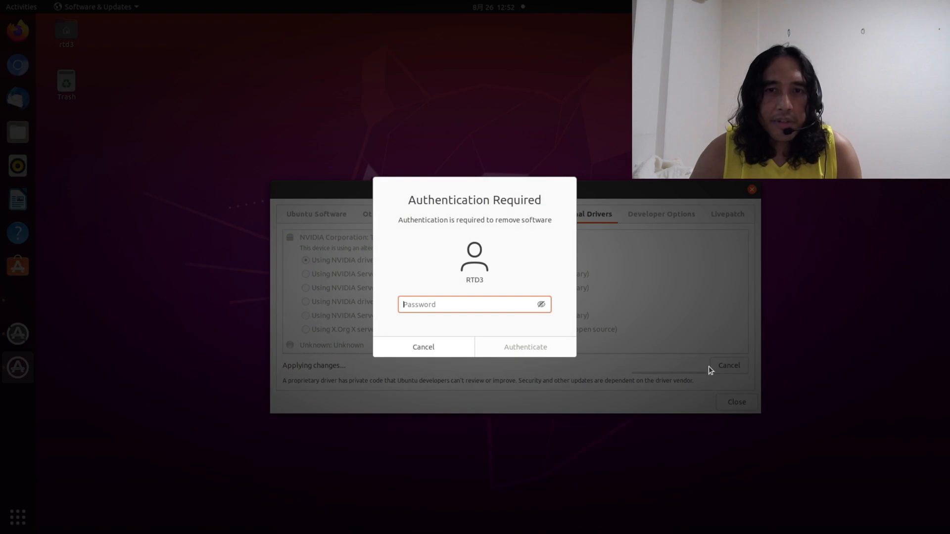
text(****)
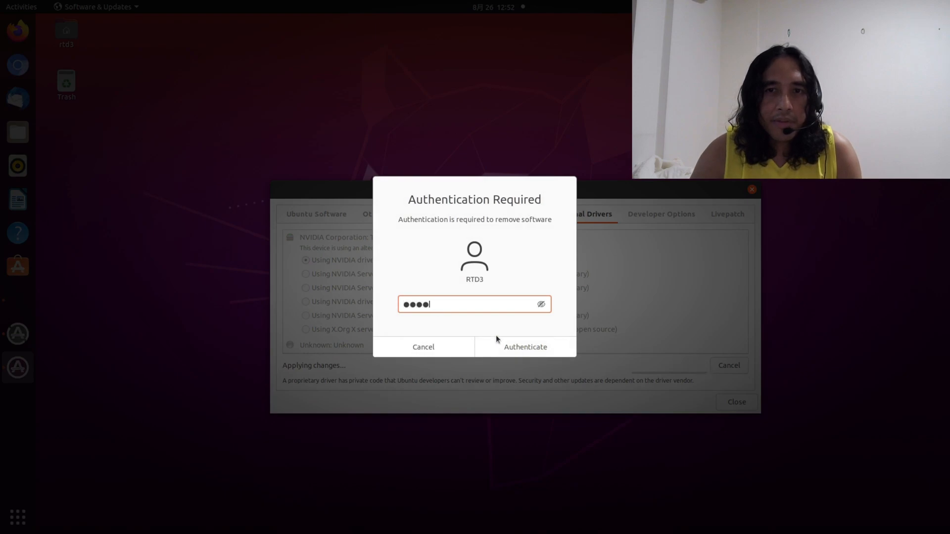
Authenticate both prompts so the old driver is removed and nvidia-driver-470 installed
click(503, 339)
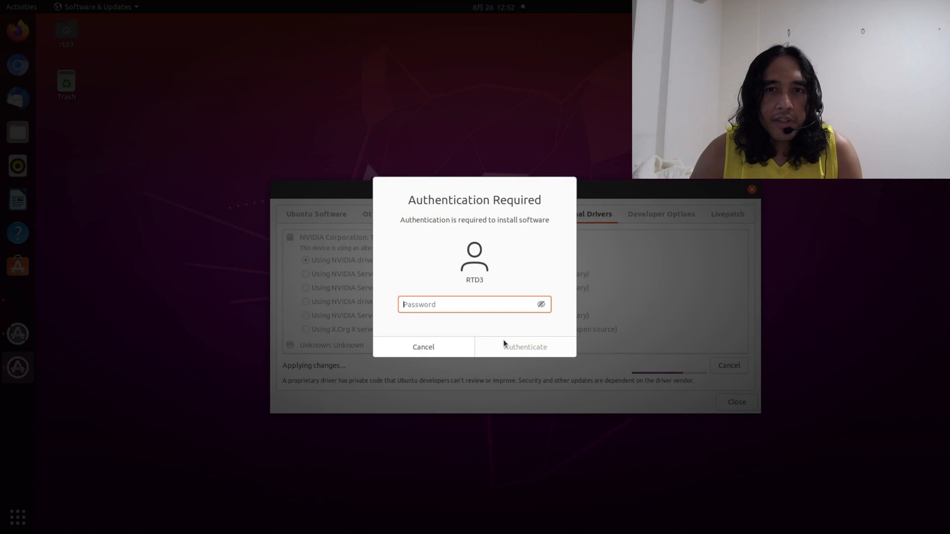
text(****)
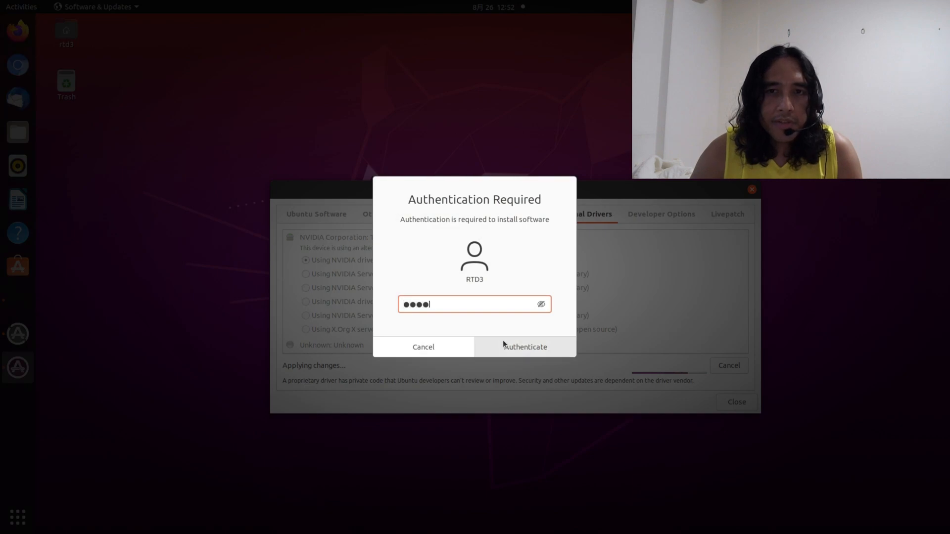
click(502, 342)
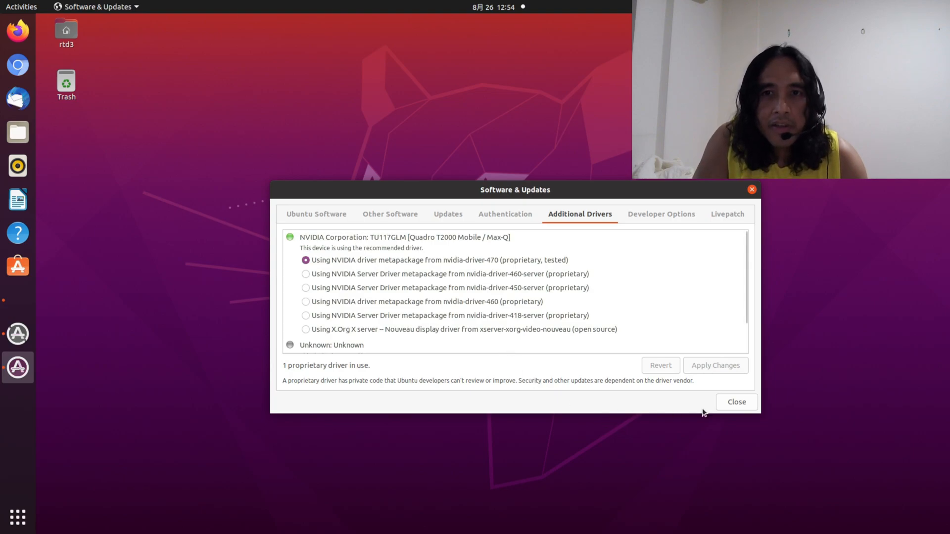
Close Software & Updates and dismiss the Software Updater prompt without installing updates
click(729, 407)
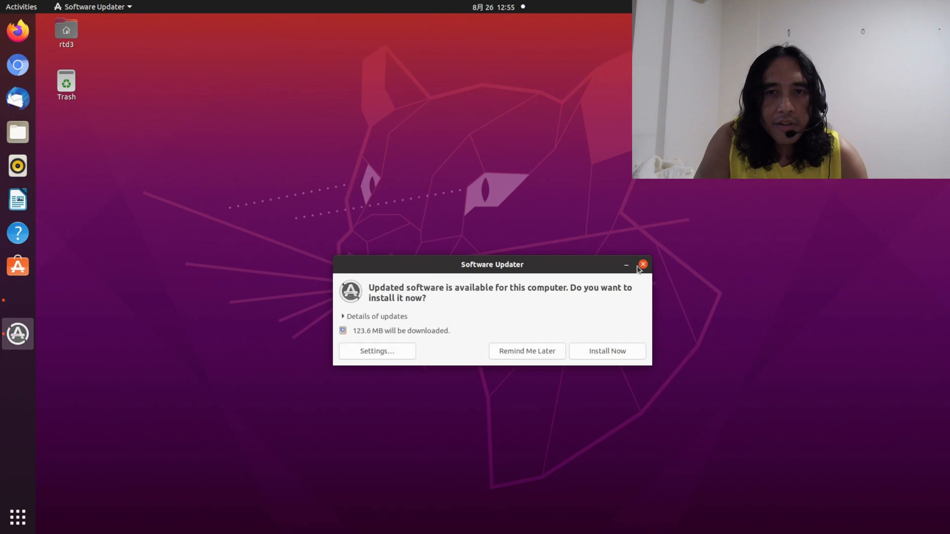
click(642, 265)
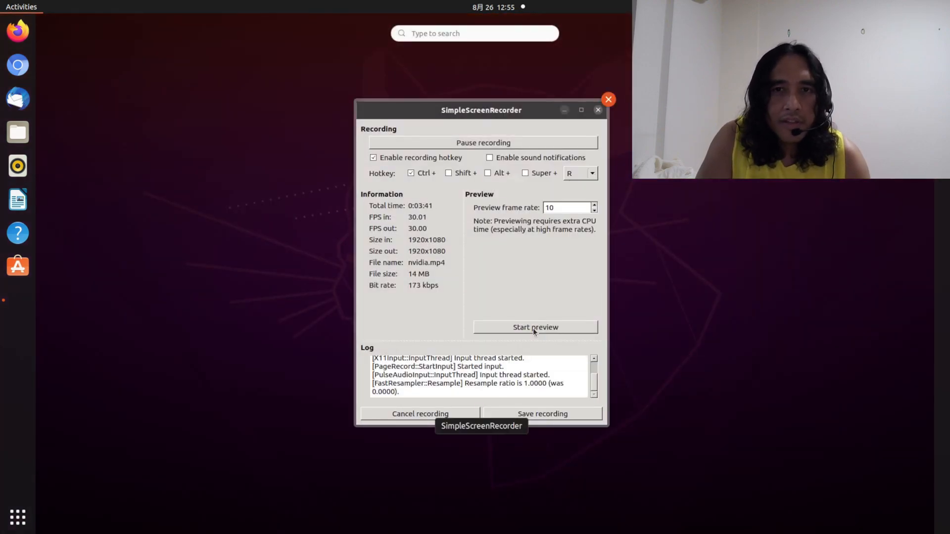
Launch Terminal from Activities and run 'reboot' to restart the computer
key(super)
text(ter)
key(Return)
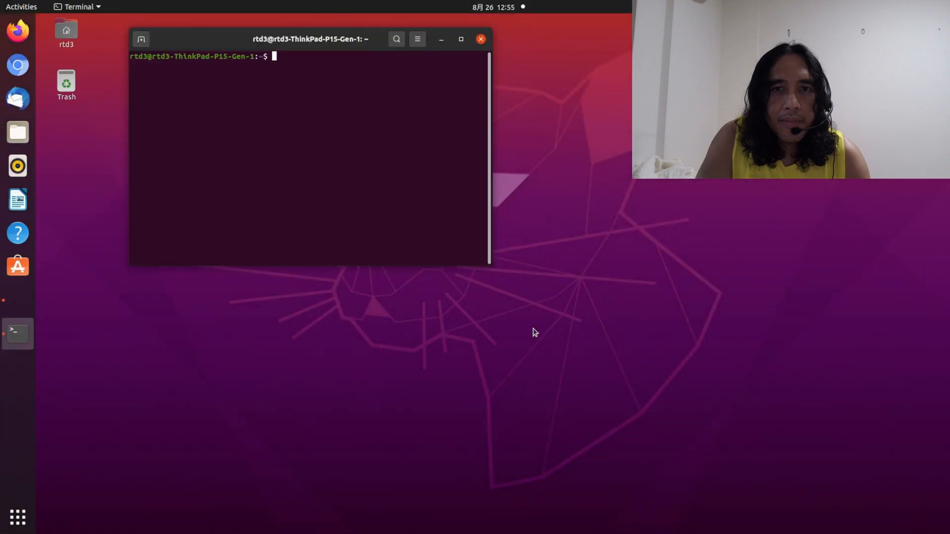
text(reboot)
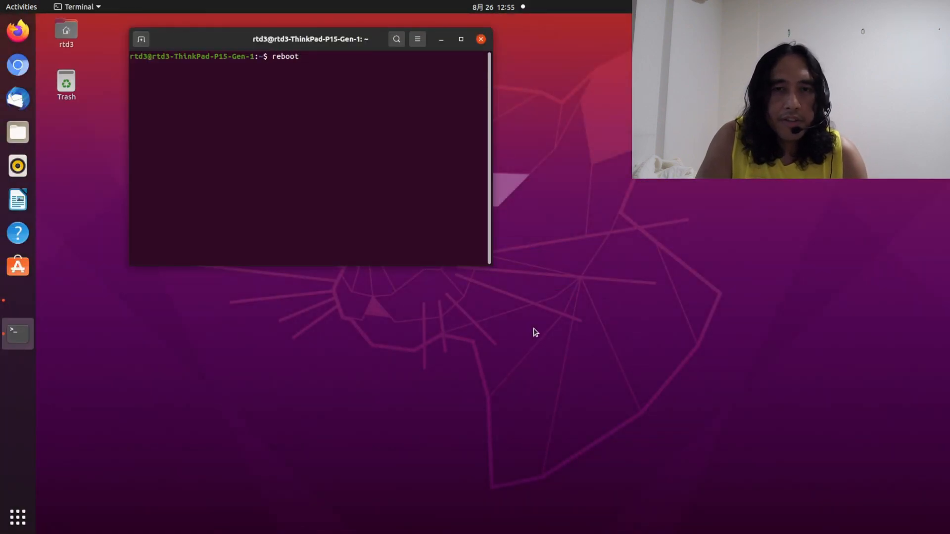
key(alt+Tab)
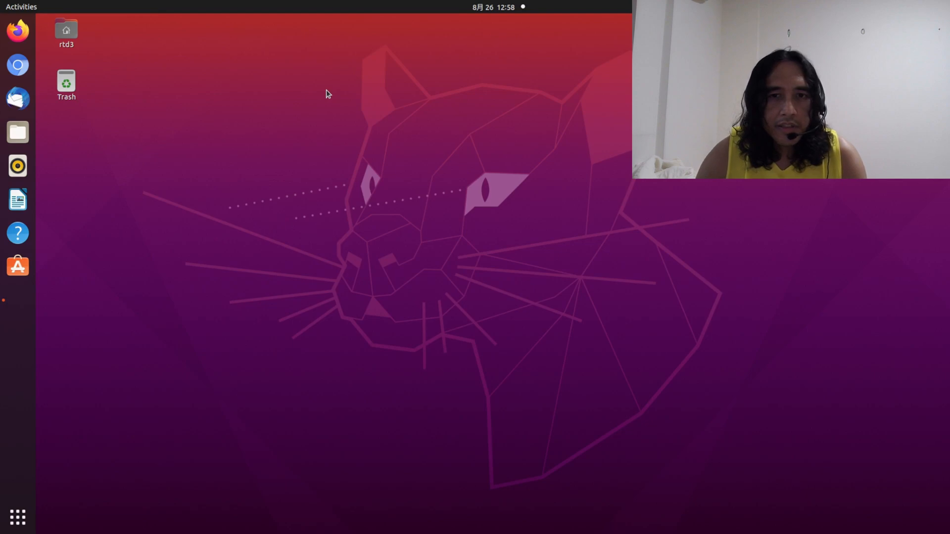
After reboot, run 'lsb_release -a' in a new Terminal, confirming Ubuntu 20.04.2 LTS (focal)
key(super)
text(ter)
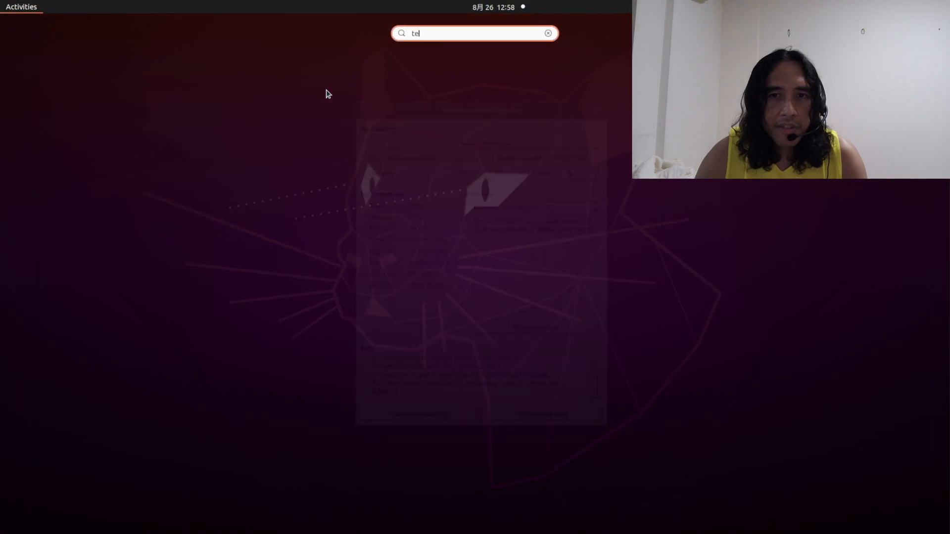
key(Return)
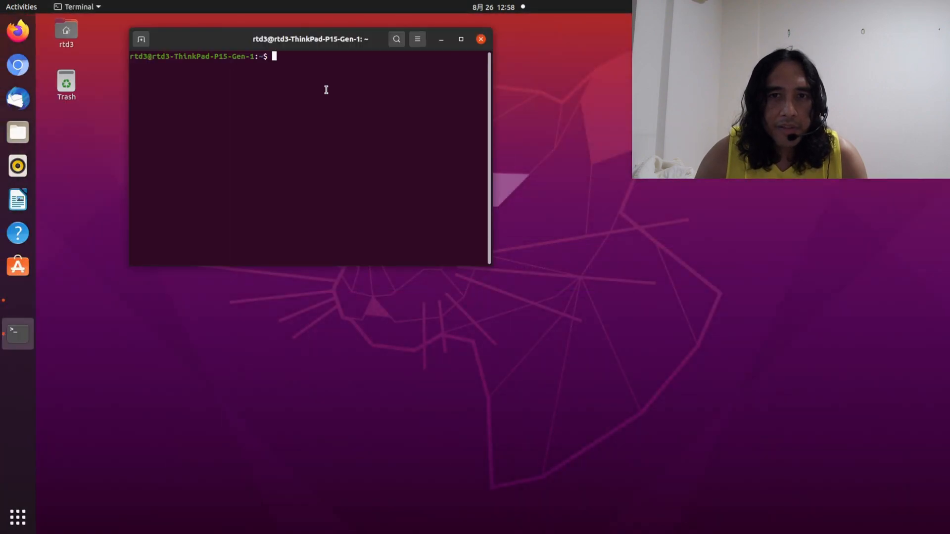
text(lsb_re)
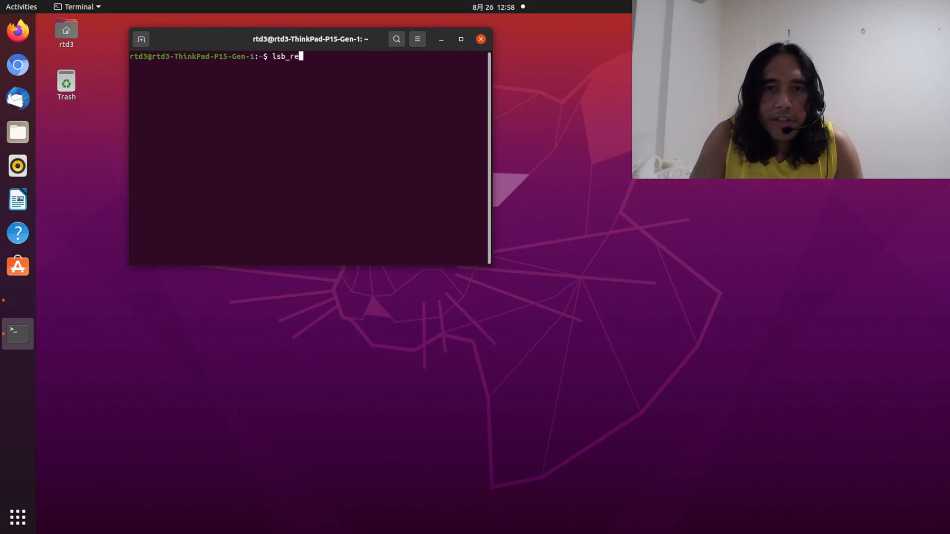
text(lease)
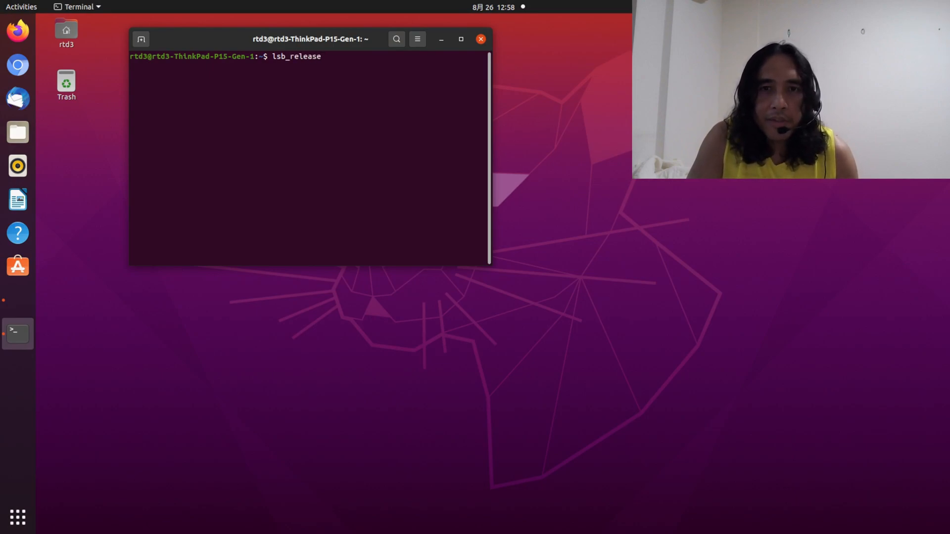
text( -a)
key(Return)
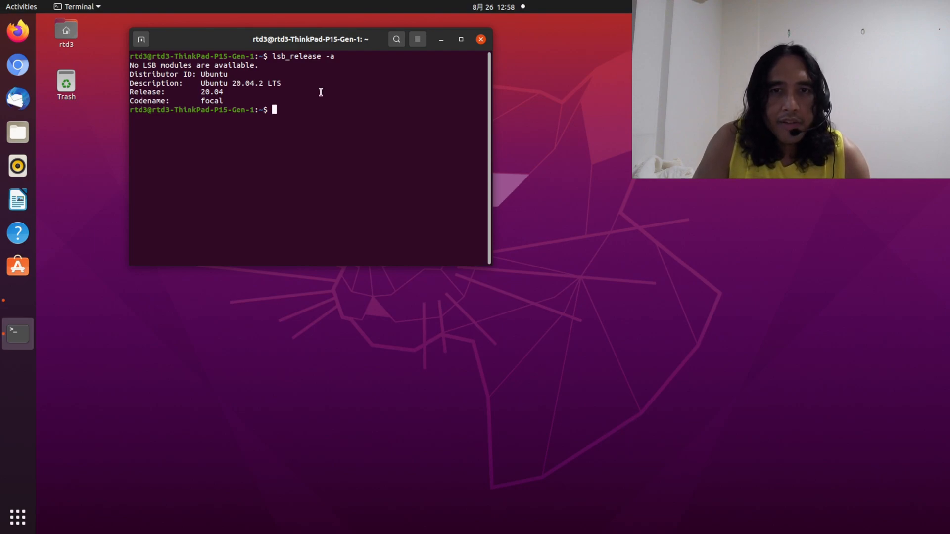
text(nvidia-)
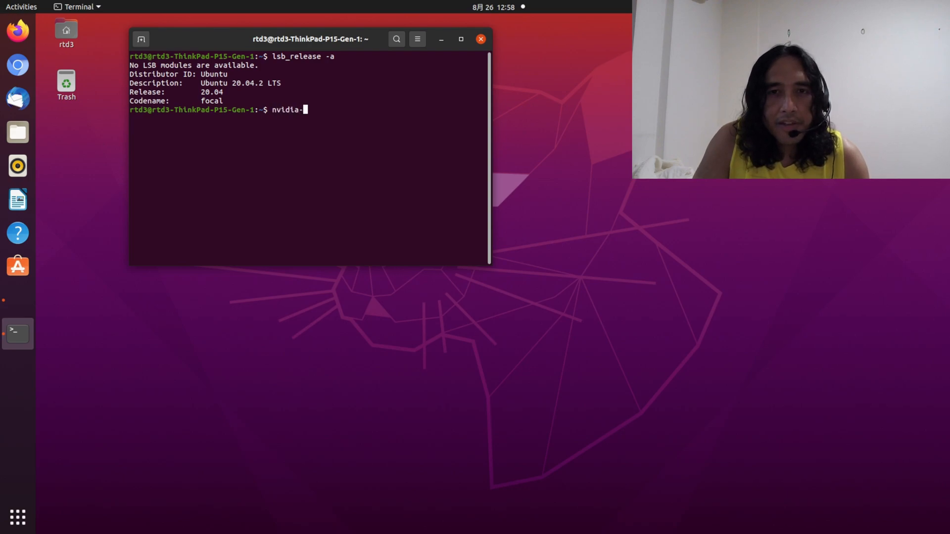
text(smi)
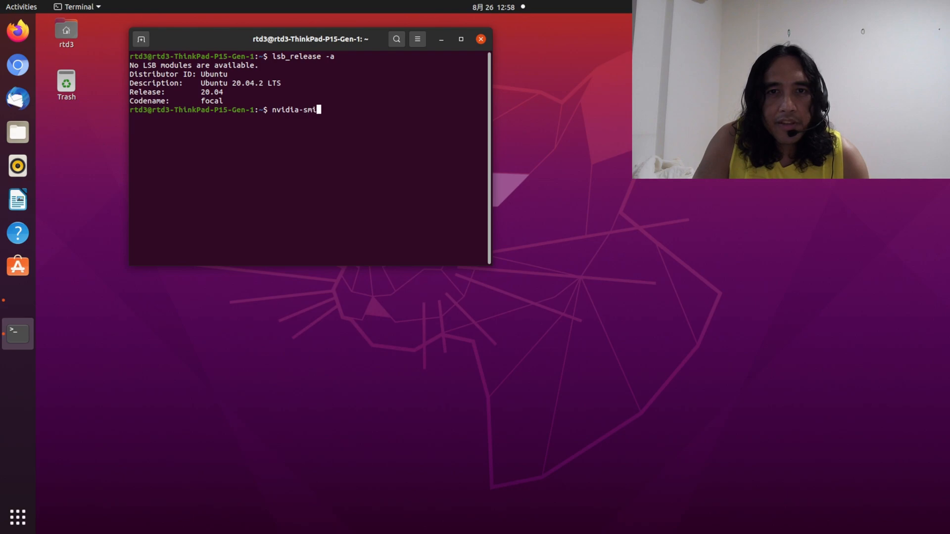
Run 'nvidia-smi' to confirm driver 470.57.02 and CUDA 11.4 on the Quadro T2000
key(Return)
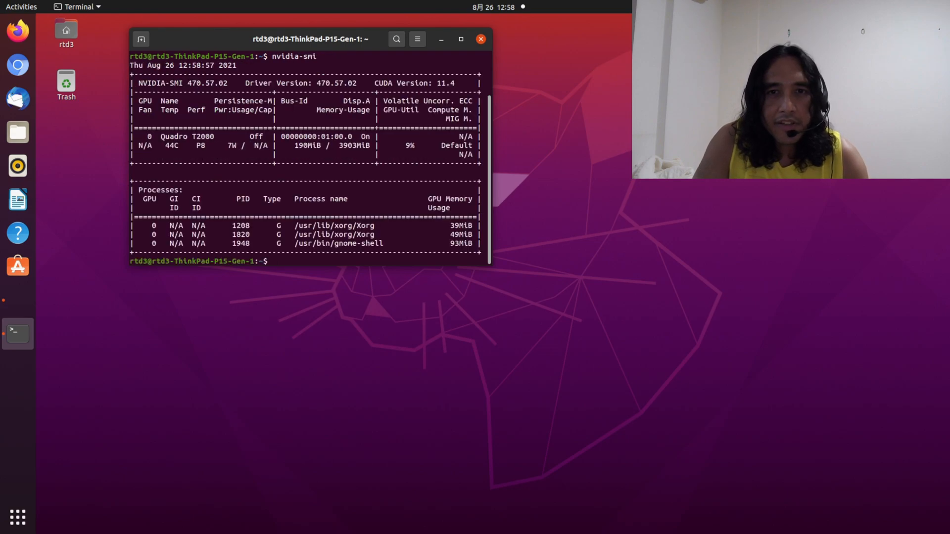